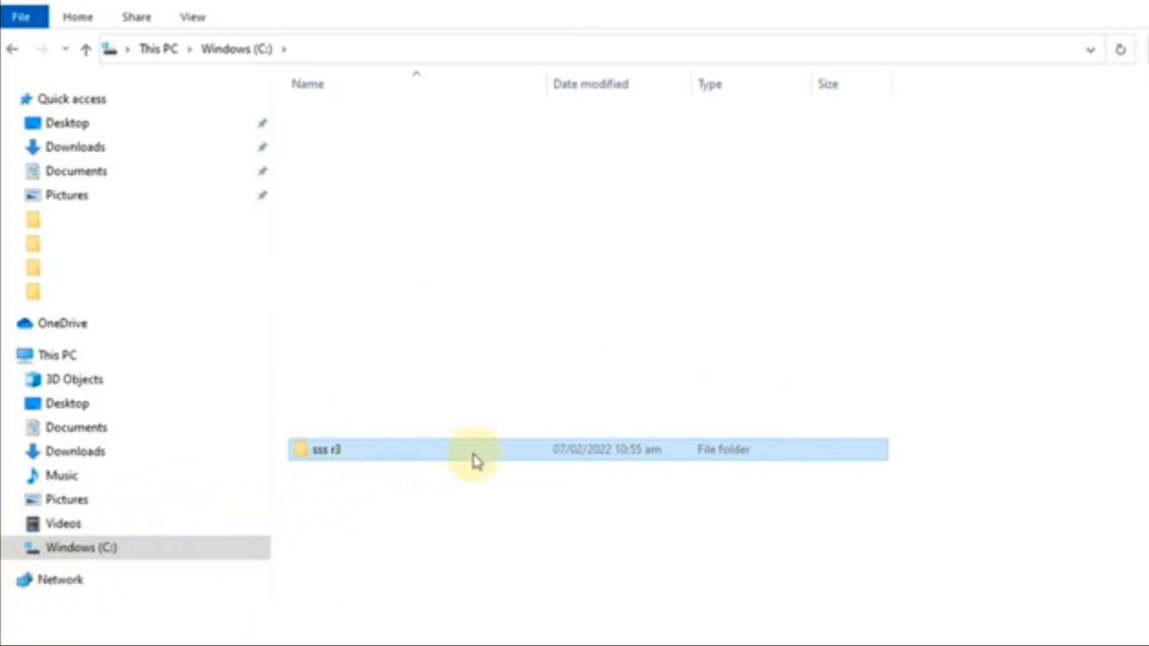
Open the sss r3 folder and launch the R3 Project v2021-1.0 application to its Main Menu
{"action": "double_click", "coordinate": [506, 456]}
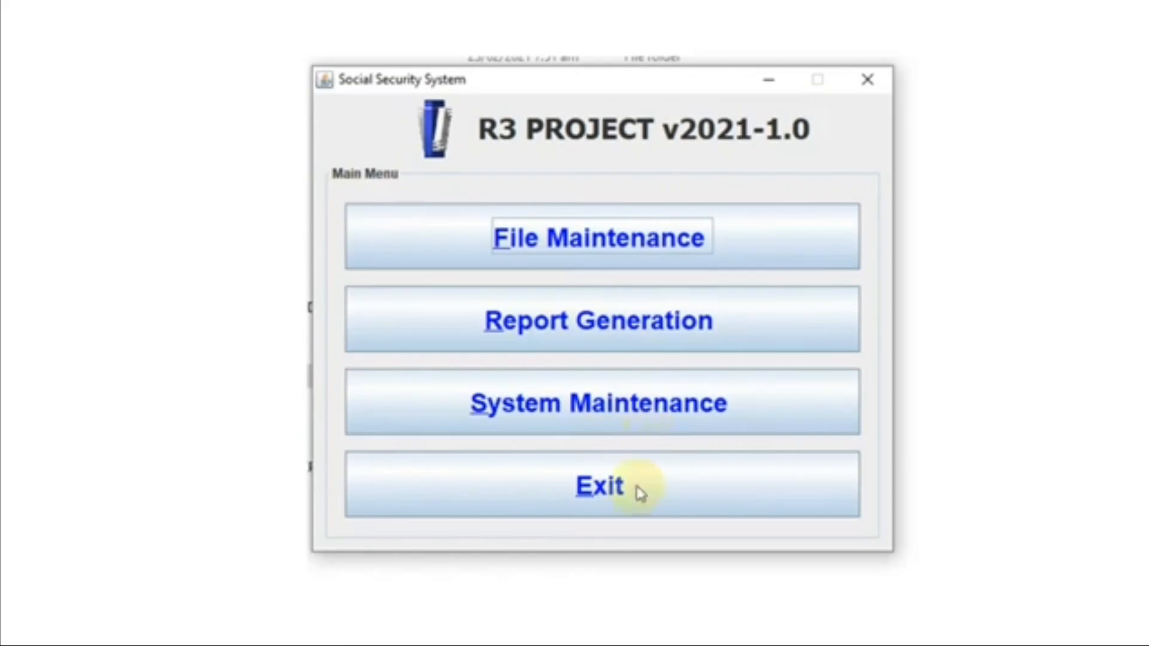
Open File Maintenance and reach the Employer Record form showing period 12/2020
{"action": "left_click", "coordinate": [1008, 450]}
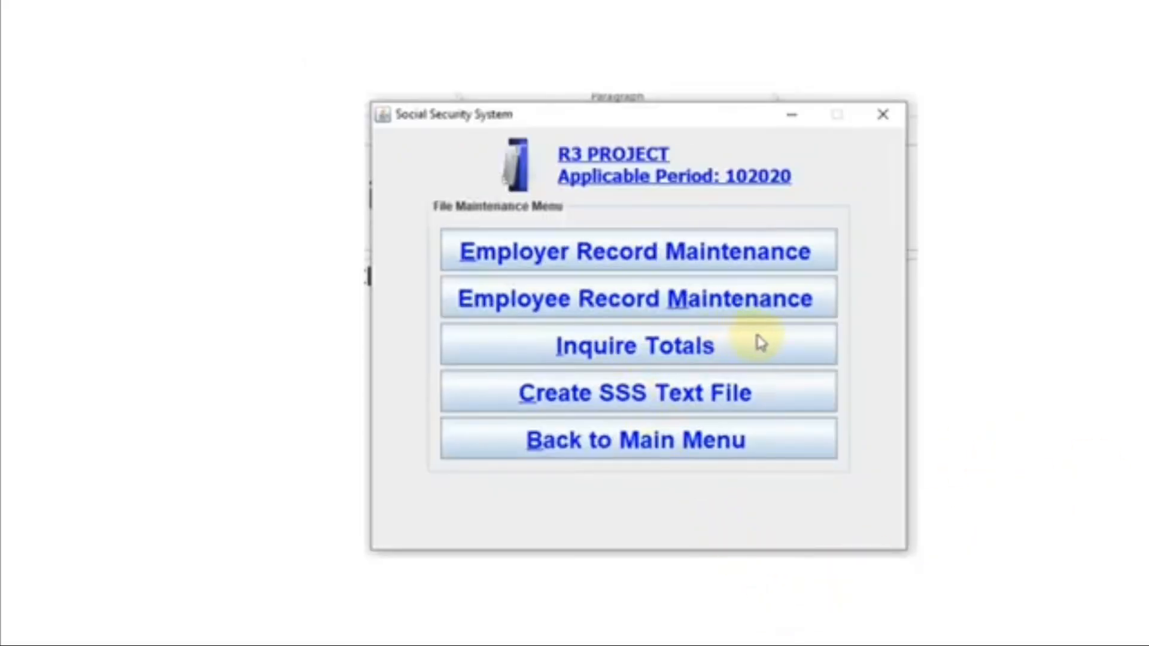
{"action": "key", "text": "Left"}
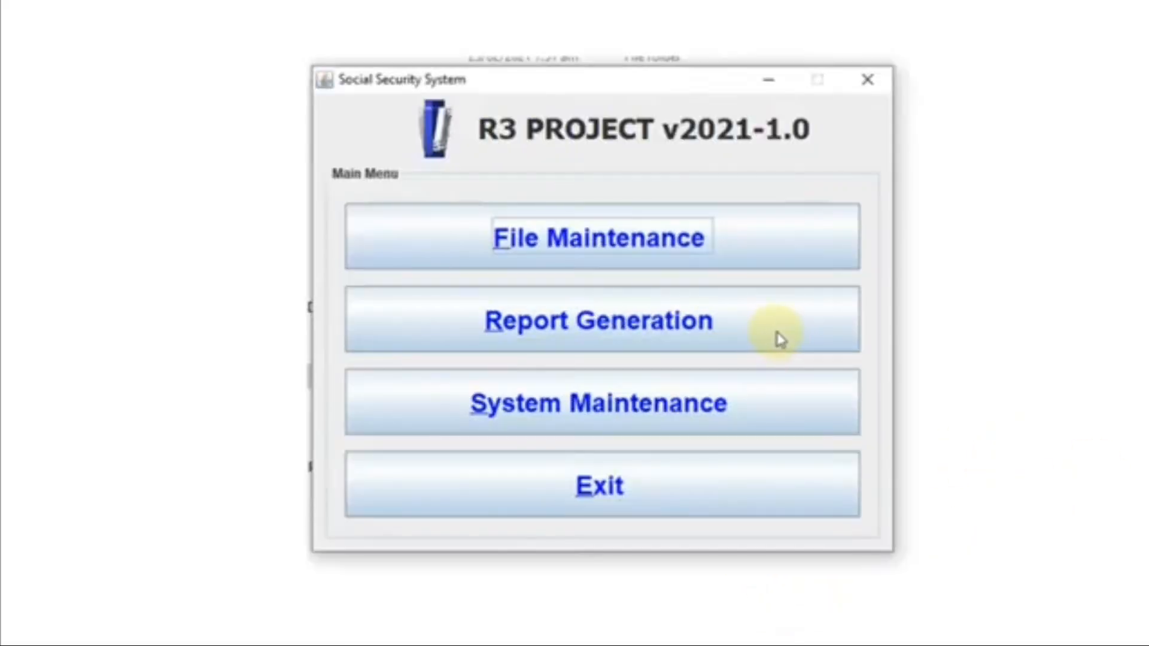
{"action": "left_click", "coordinate": [638, 285]}
{"action": "key", "text": "Left"}
{"action": "left_click", "coordinate": [684, 283]}
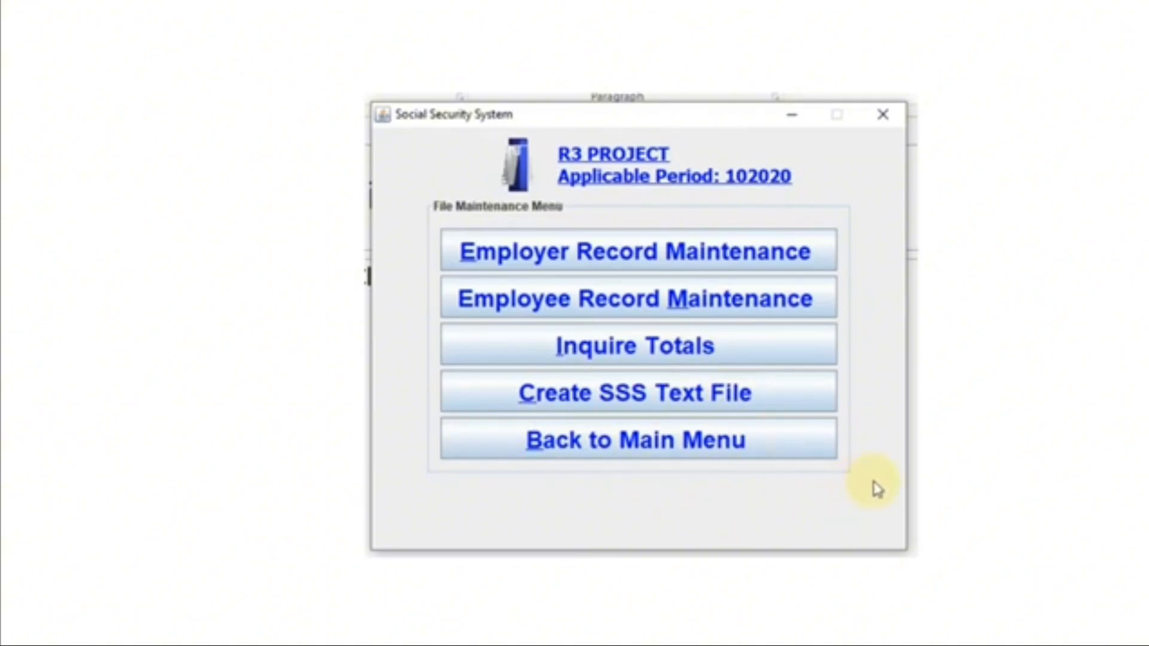
{"action": "key", "text": "Right"}
{"action": "key", "text": "Right"}
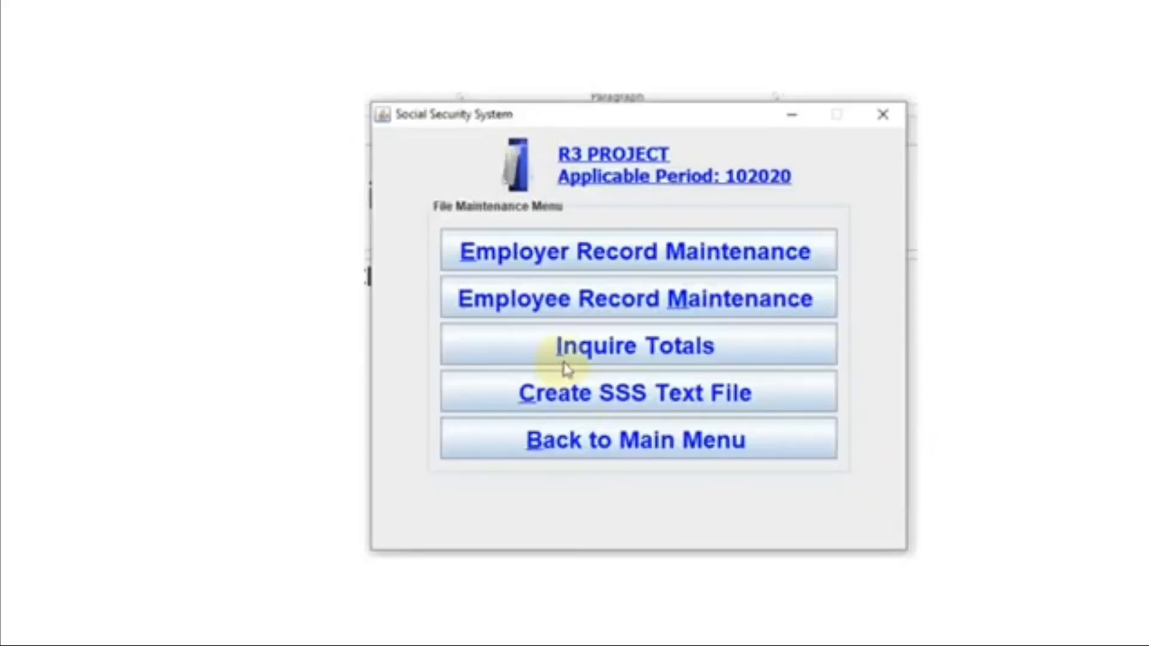
{"action": "left_click", "coordinate": [805, 256]}
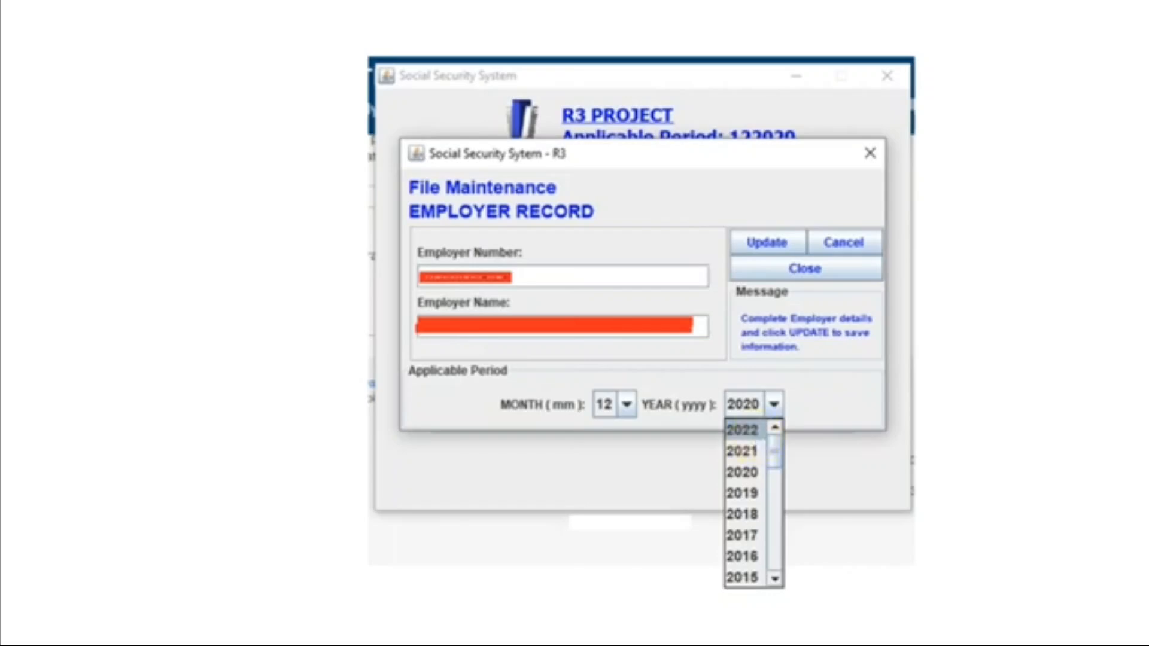
Set the employer's applicable period to month 12, year 2020, then go to the Employee Record form
{"action": "key", "text": "Right"}
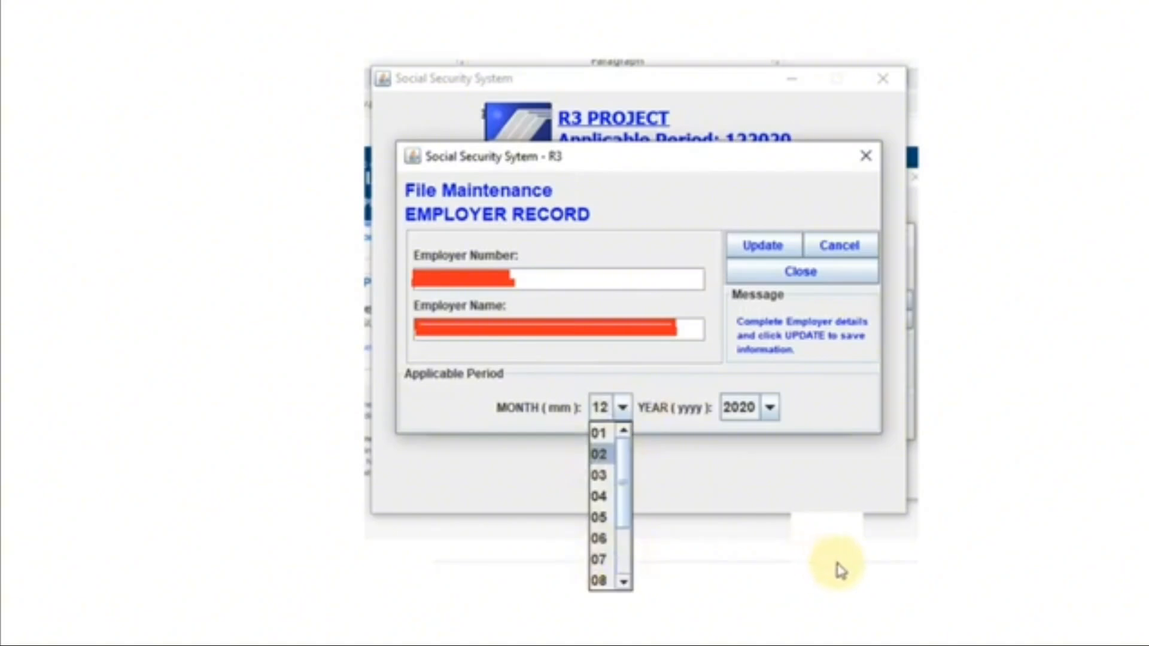
{"action": "key", "text": "Right"}
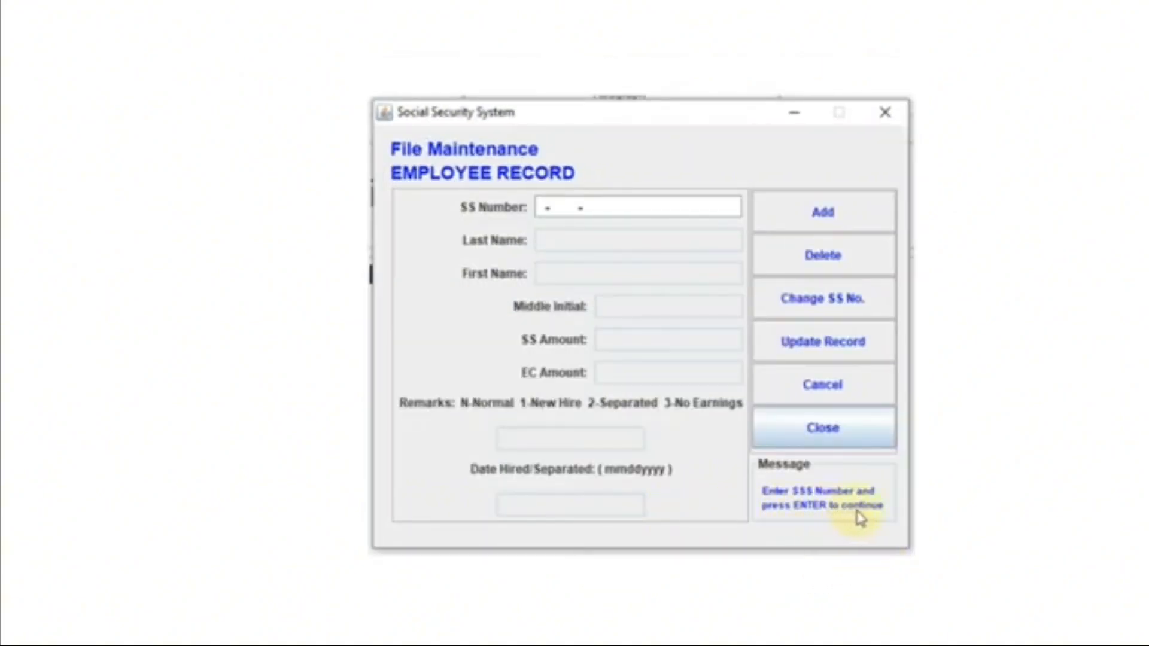
Enter the employee's SS number and details and save the record
{"action": "key", "text": "Left"}
{"action": "key", "text": "Left"}
{"action": "key", "text": "Left"}
{"action": "key", "text": "Left"}
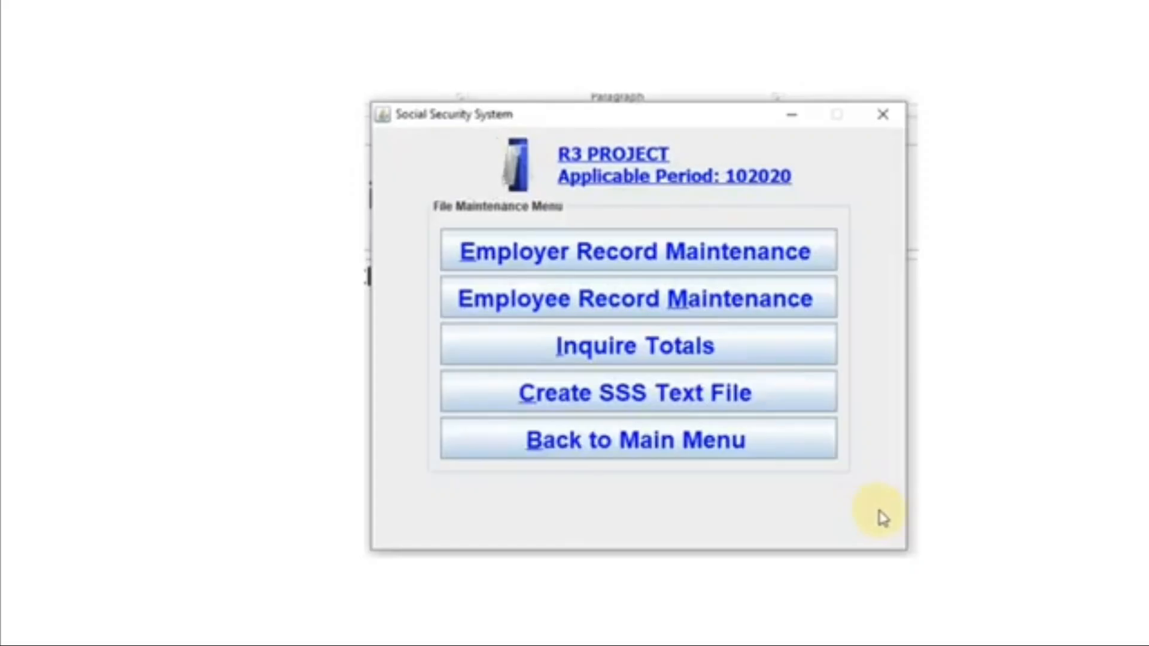
{"action": "key", "text": "Right"}
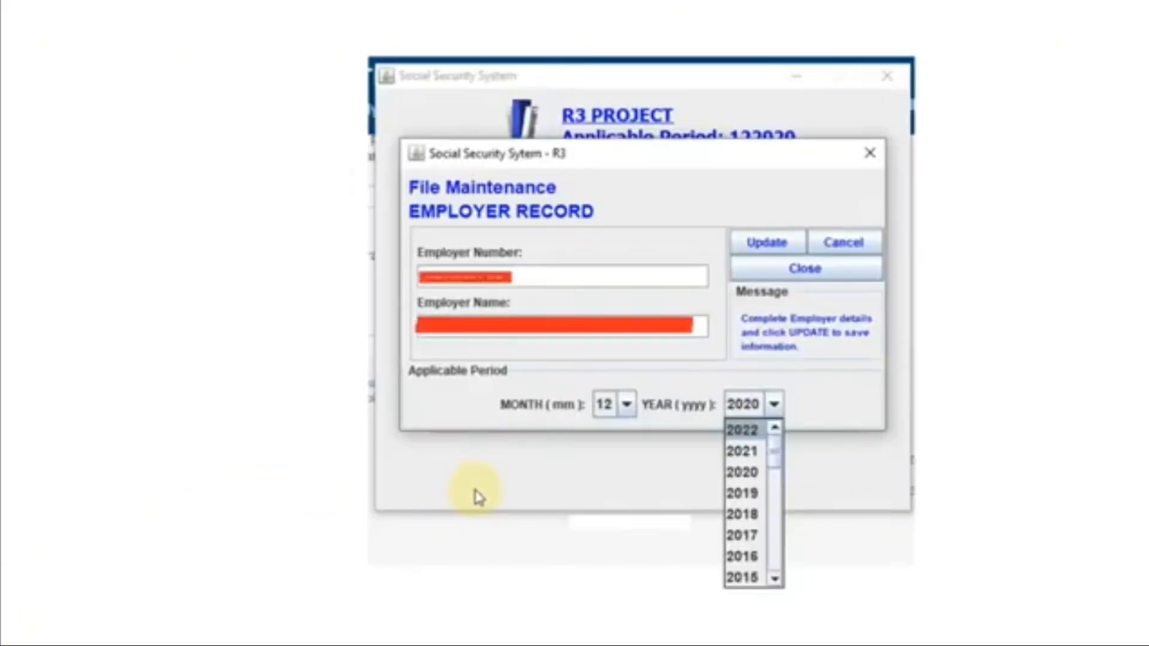
{"action": "key", "text": "Right"}
{"action": "key", "text": "Right"}
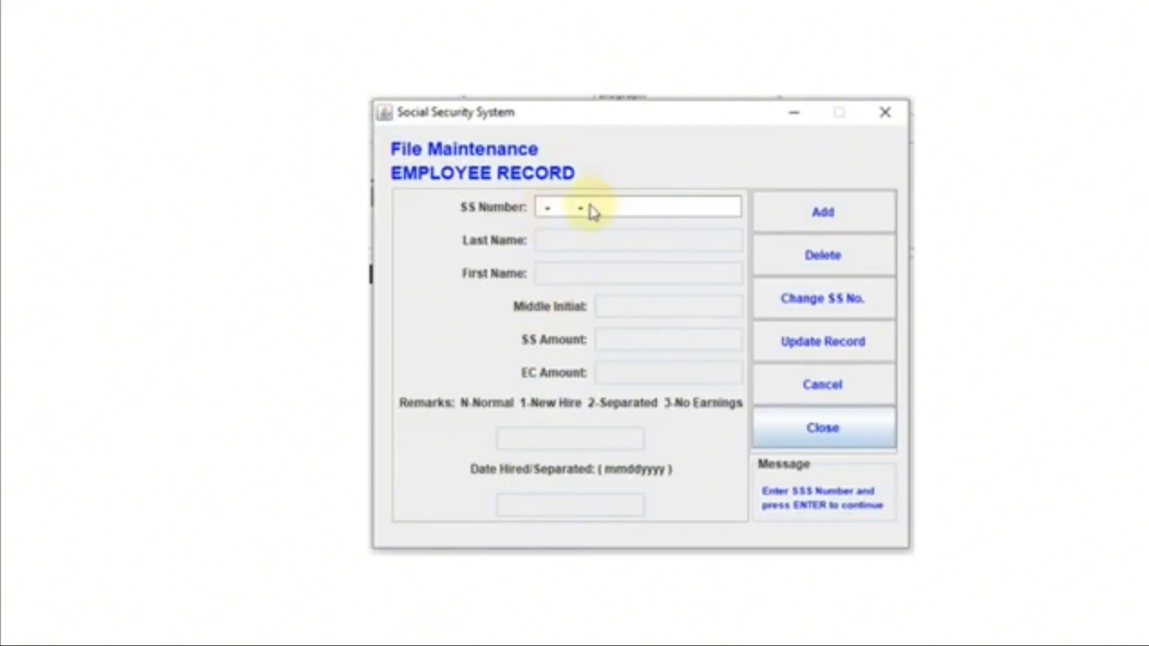
{"action": "key", "text": "Right"}
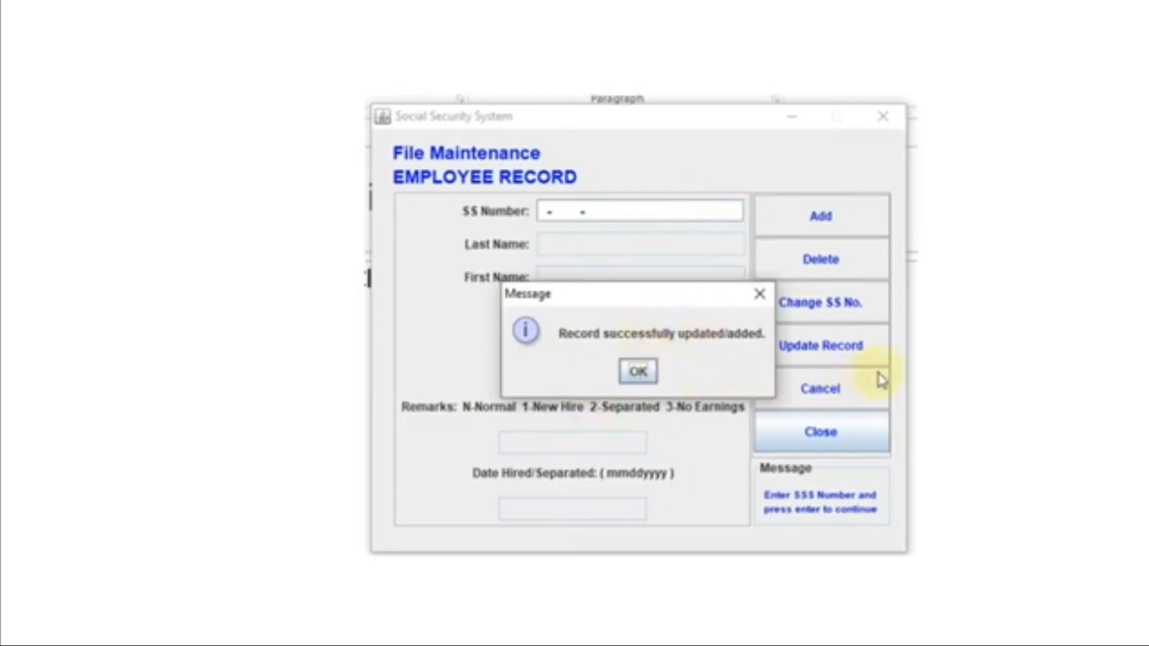
Use Delete All to remove every employee record, confirming the warning and success message
{"action": "key", "text": "Right"}
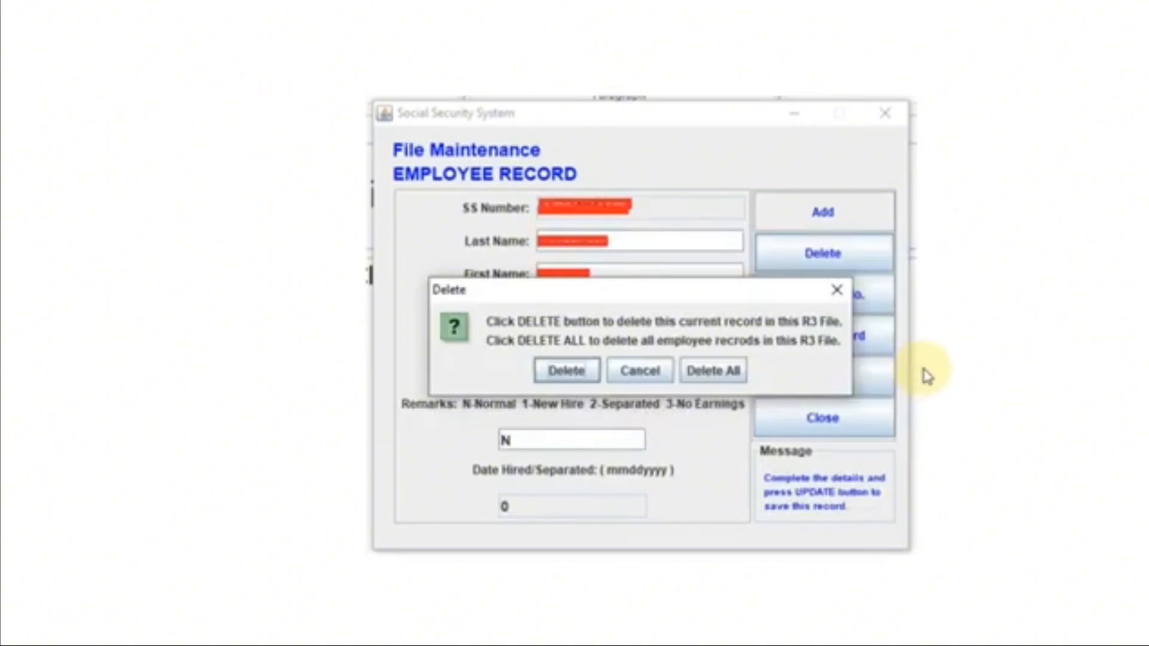
{"action": "key", "text": "Left"}
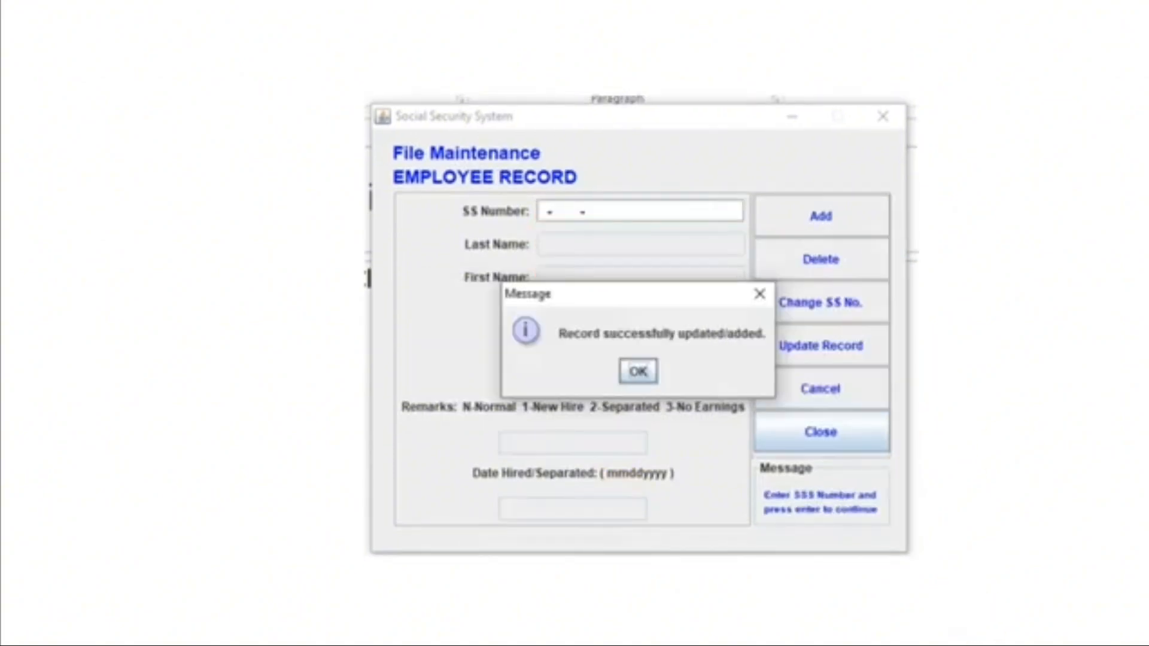
{"action": "key", "text": "Left"}
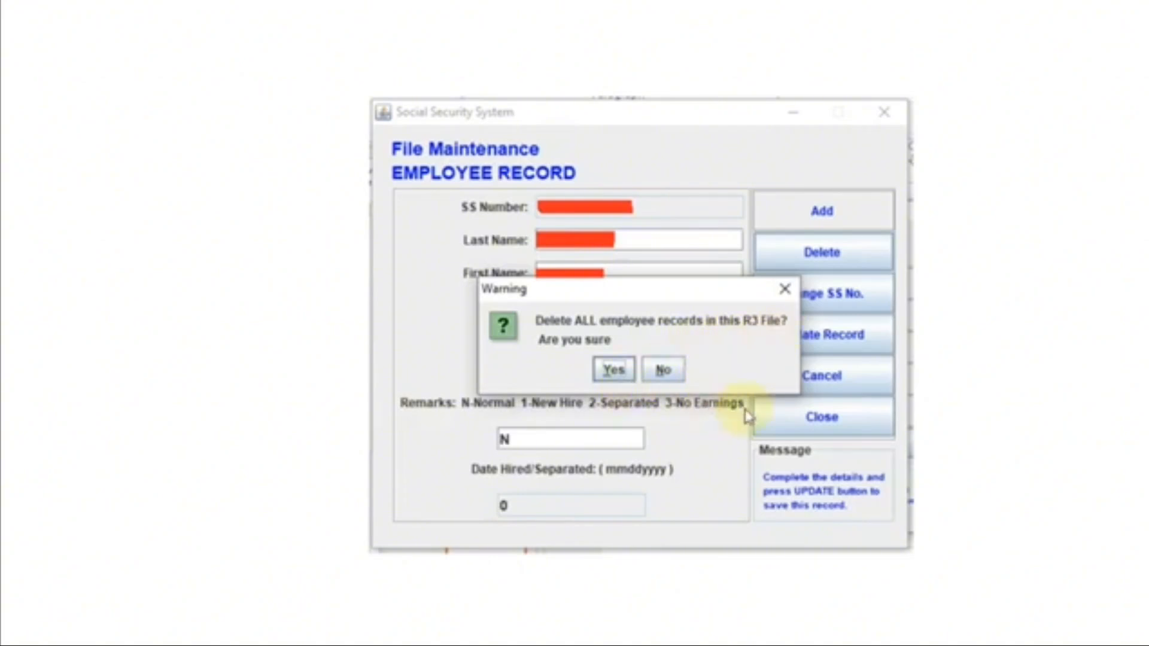
{"action": "key", "text": "Return"}
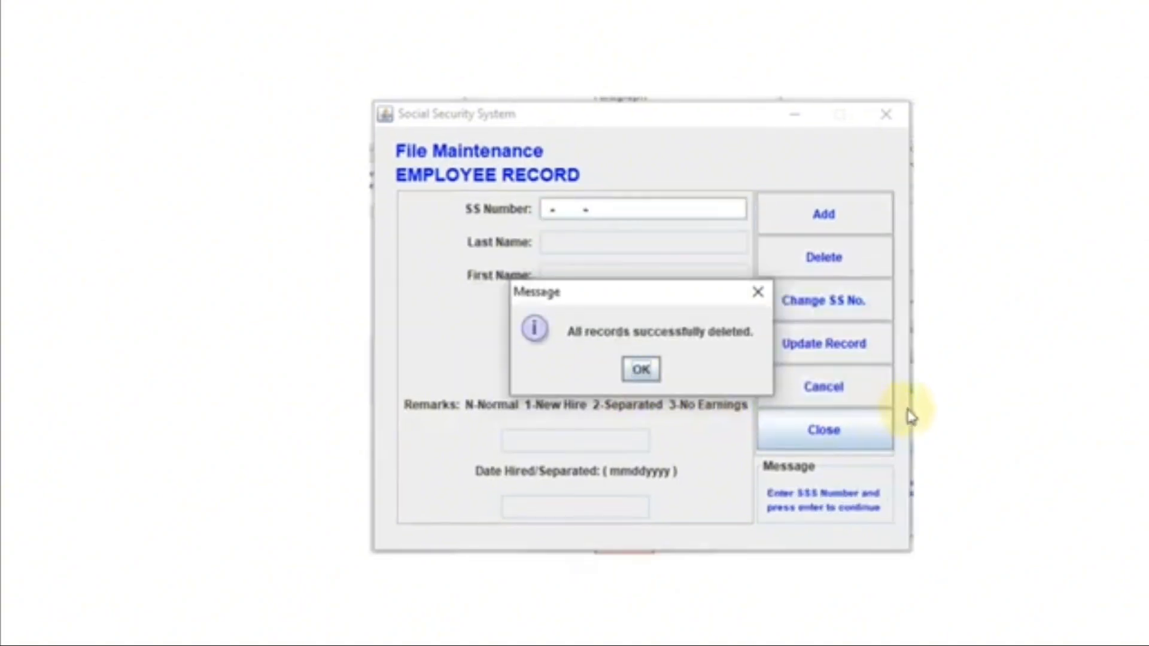
{"action": "key", "text": "Return"}
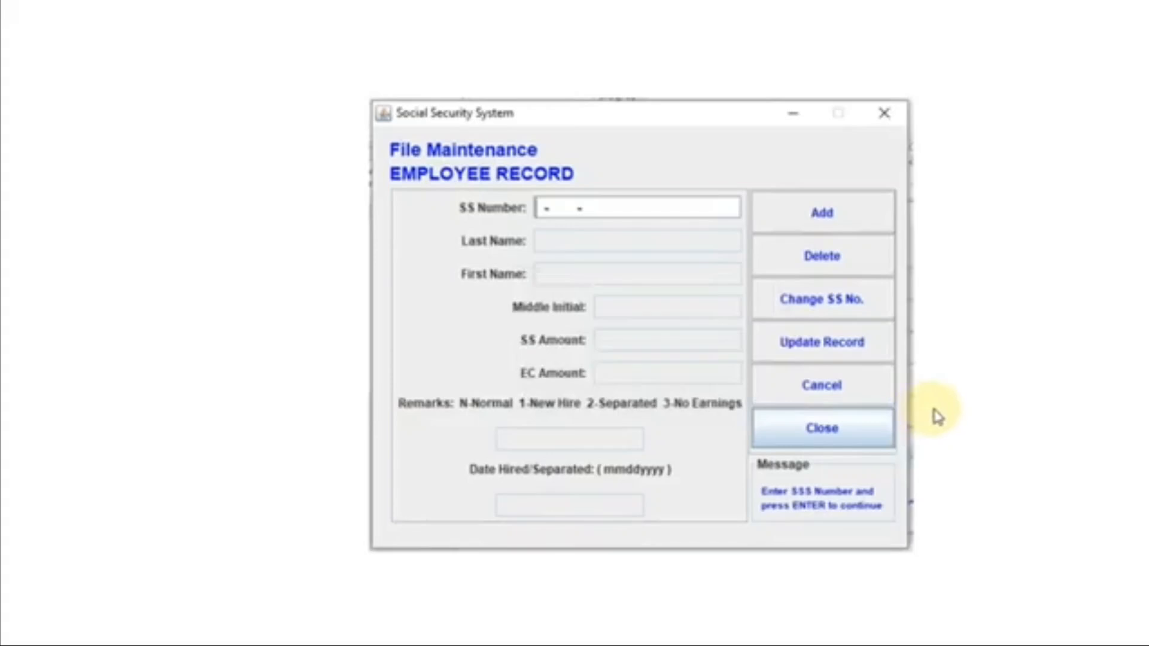
{"action": "key", "text": "Return"}
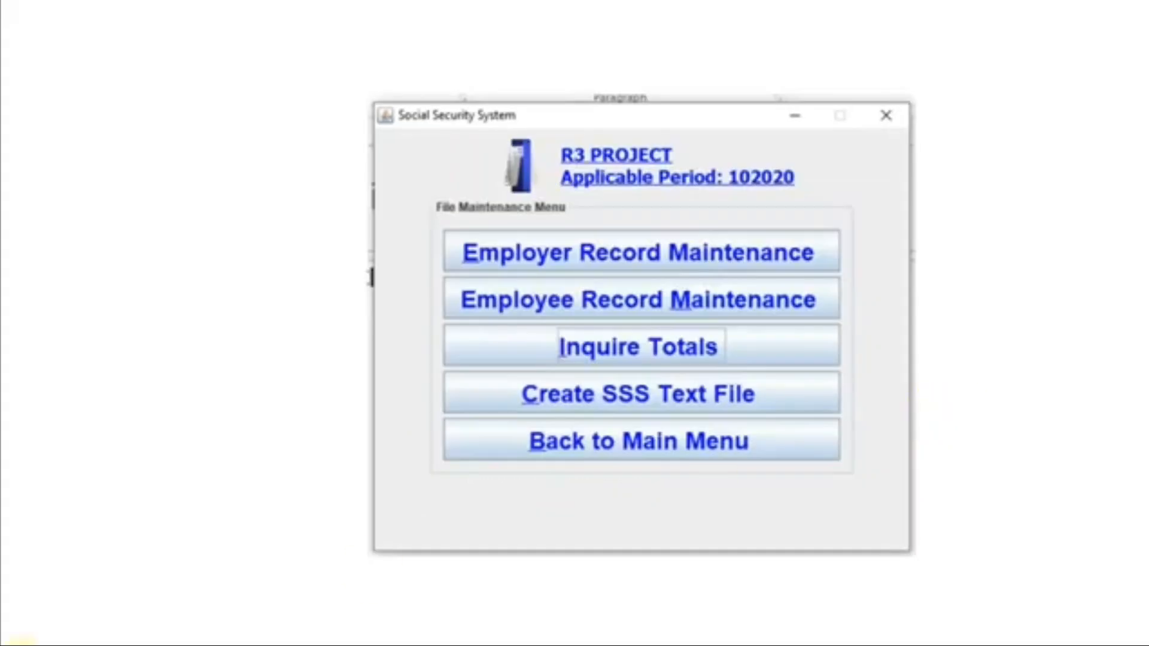
Show the Inquire Totals summary: one employee, SS 1,320.00 and EC 10.00
{"action": "left_click", "coordinate": [723, 347]}
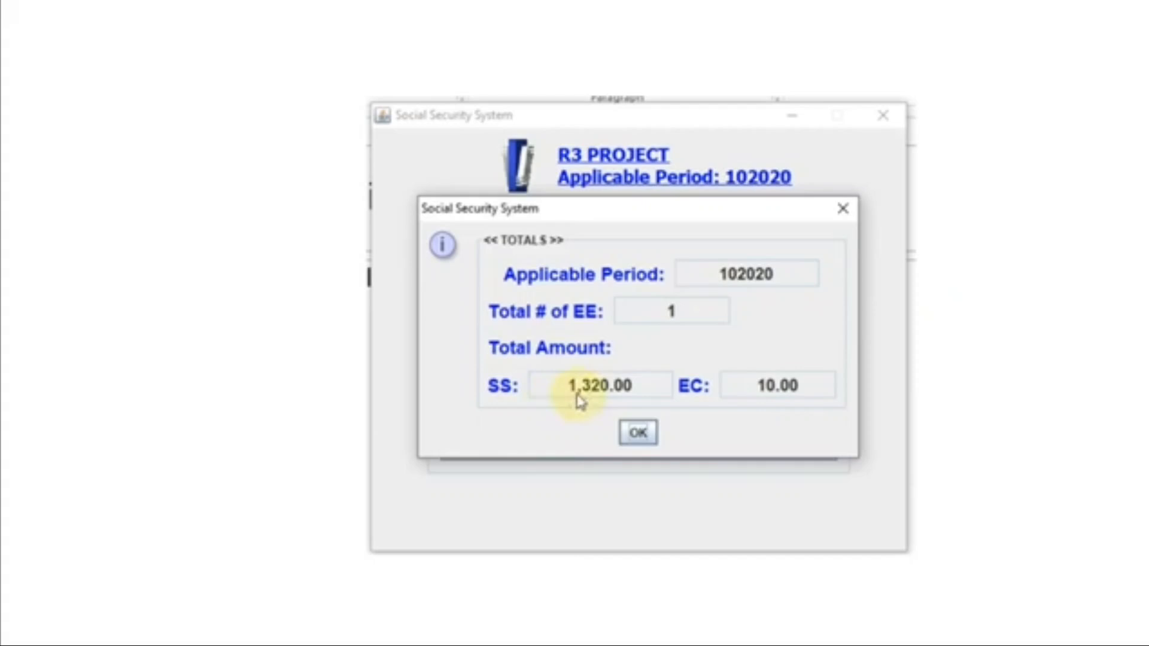
{"action": "right_click", "coordinate": [832, 383]}
Dismiss the Totals dialog with OK, returning to File Maintenance for period 102020
{"action": "left_click", "coordinate": [886, 491]}
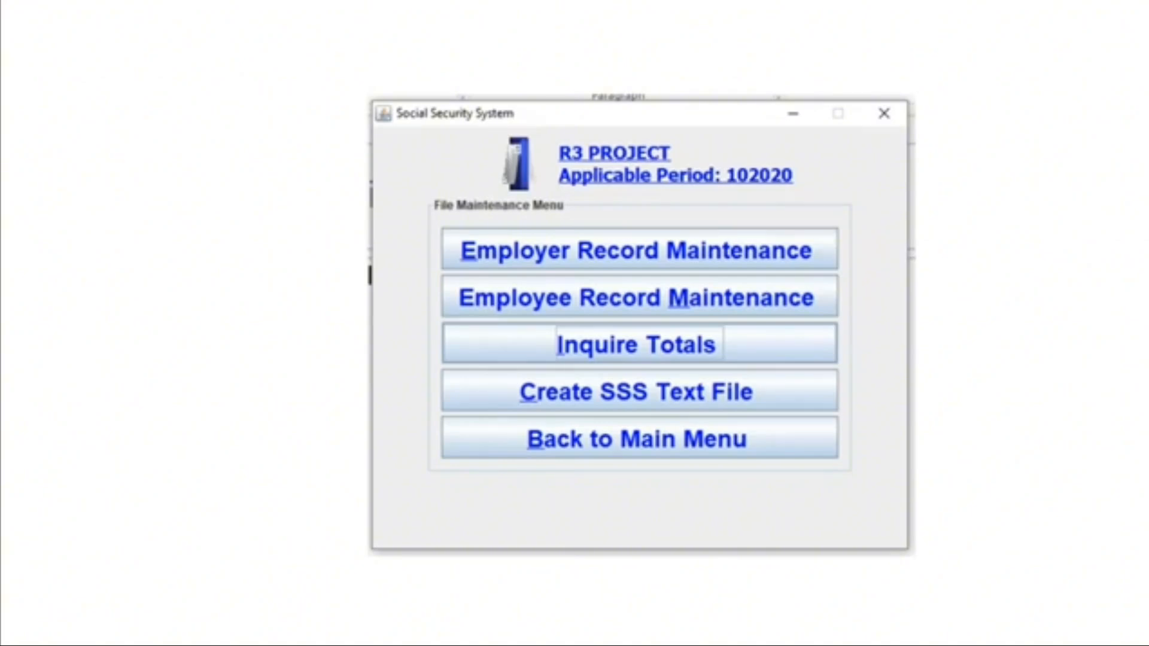
Enter the payment date, TR/SBR number and amount paid in the 112020 Payment Record and continue
{"action": "key", "text": "Right"}
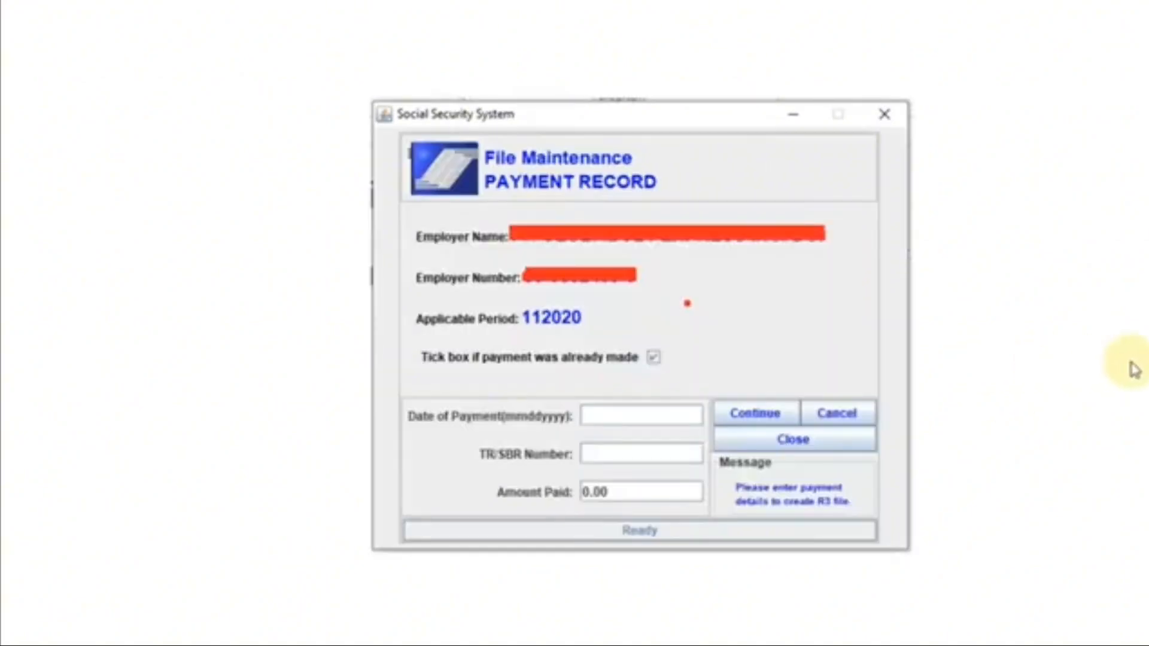
{"action": "key", "text": "Left"}
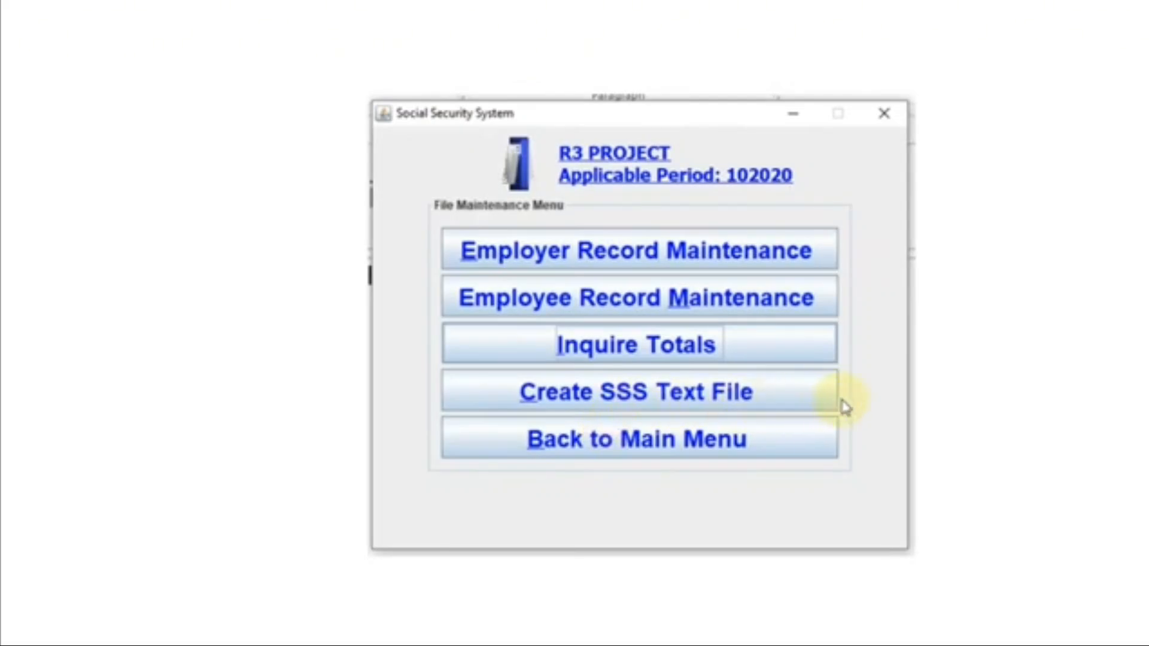
{"action": "key", "text": "Right"}
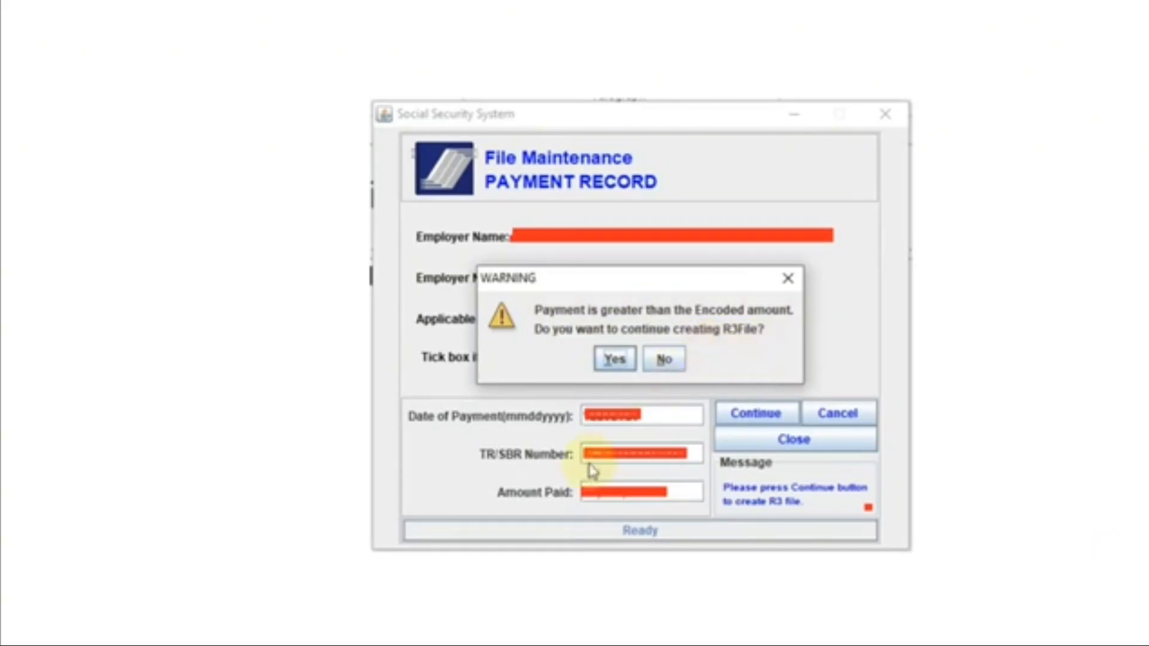
Accept the overpayment warning and save the R3 file in the NOVEMBER 2020 folder
{"action": "key", "text": "Return"}
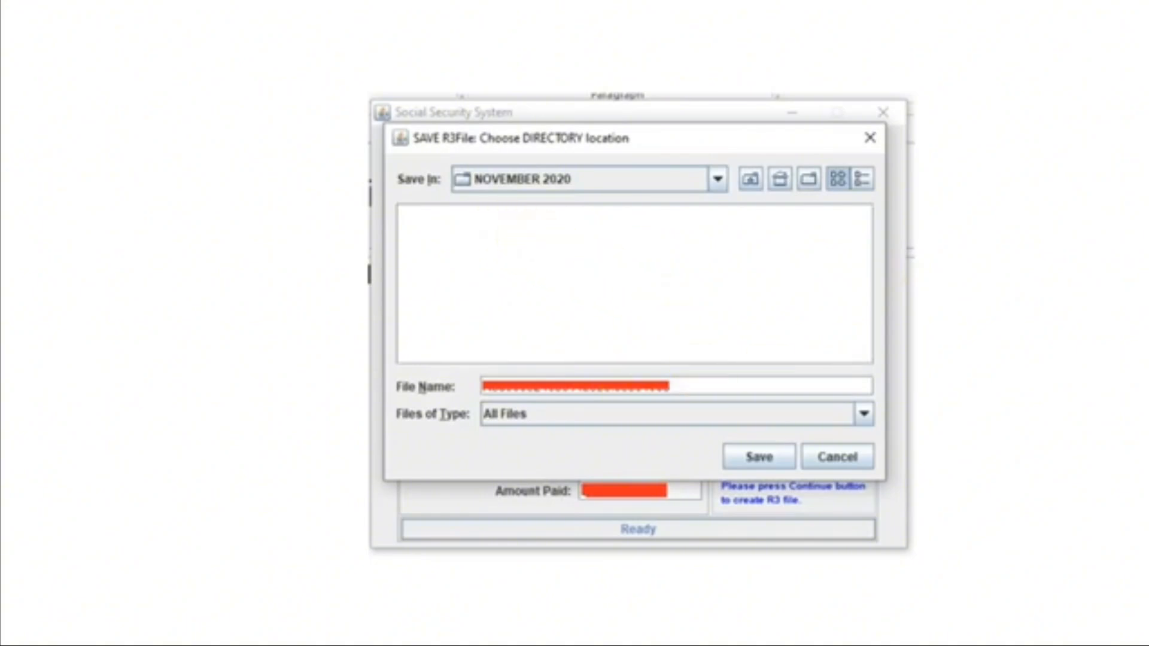
{"action": "key", "text": "Return"}
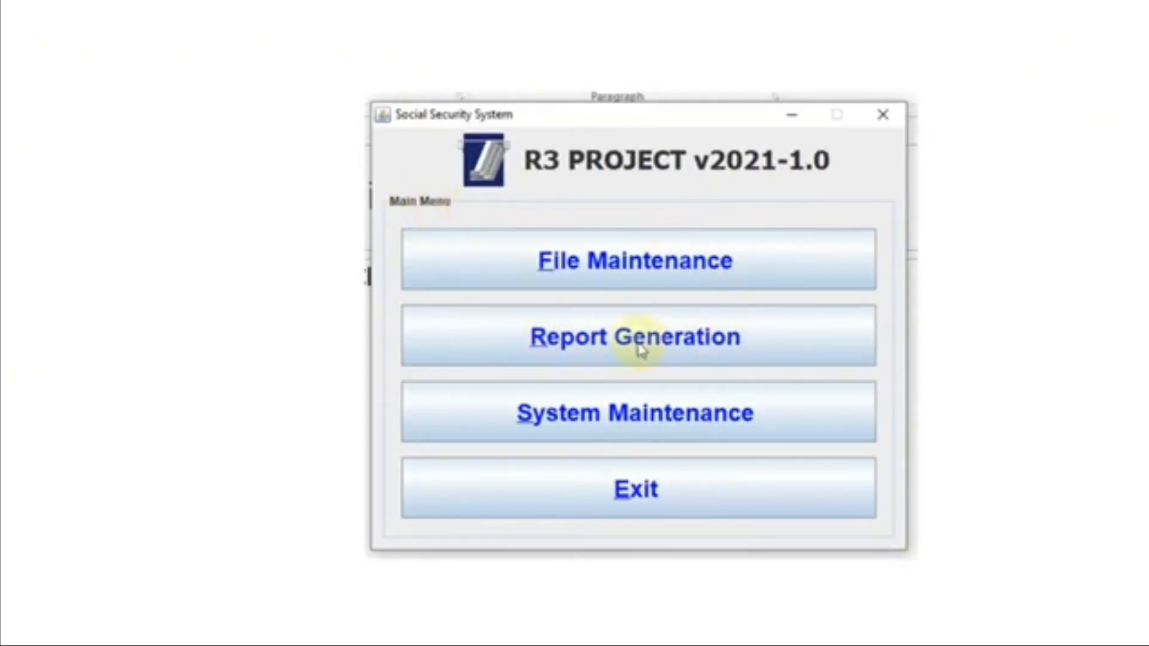
Print the 112020 Transmittal Certificate to WordPad, showing total 1,330.00 for one employee
{"action": "key", "text": "Right"}
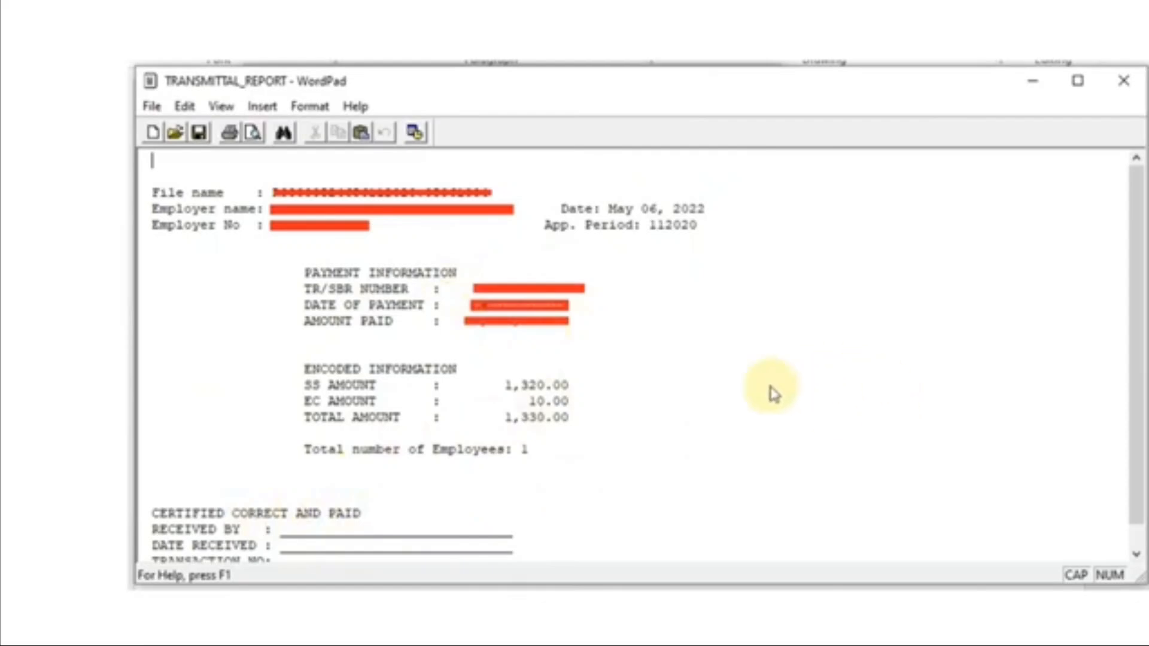
Save the WordPad transmittal report as a Text Document, returning to the Report Generation screen
{"action": "key", "text": "Right"}
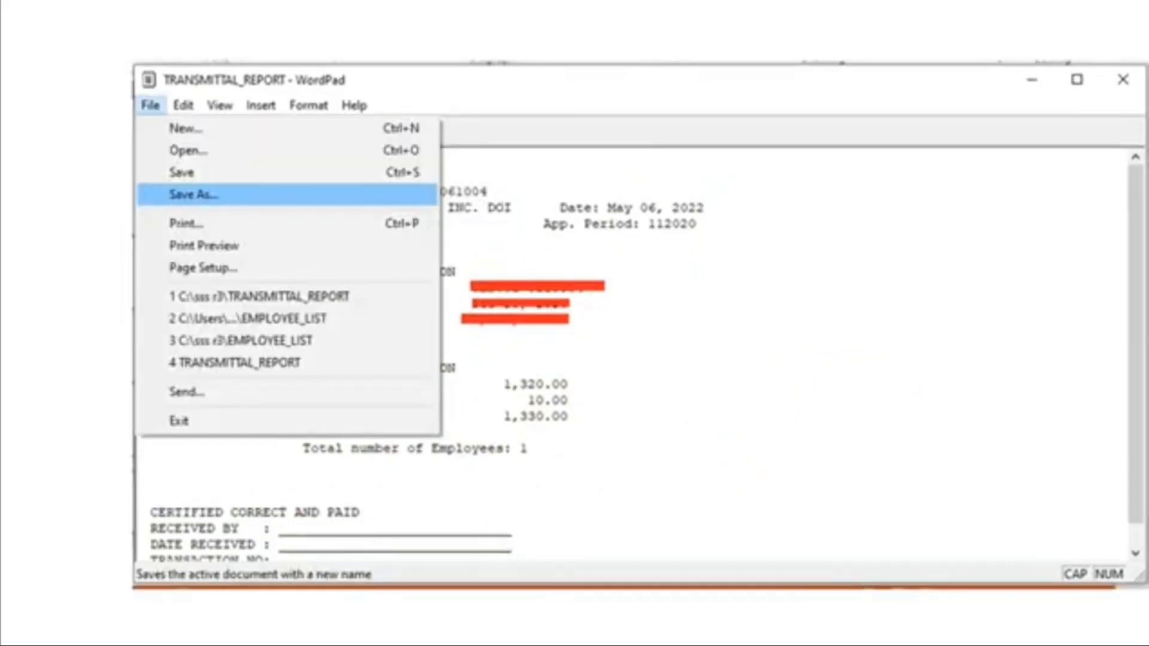
{"action": "left_click", "coordinate": [626, 211]}
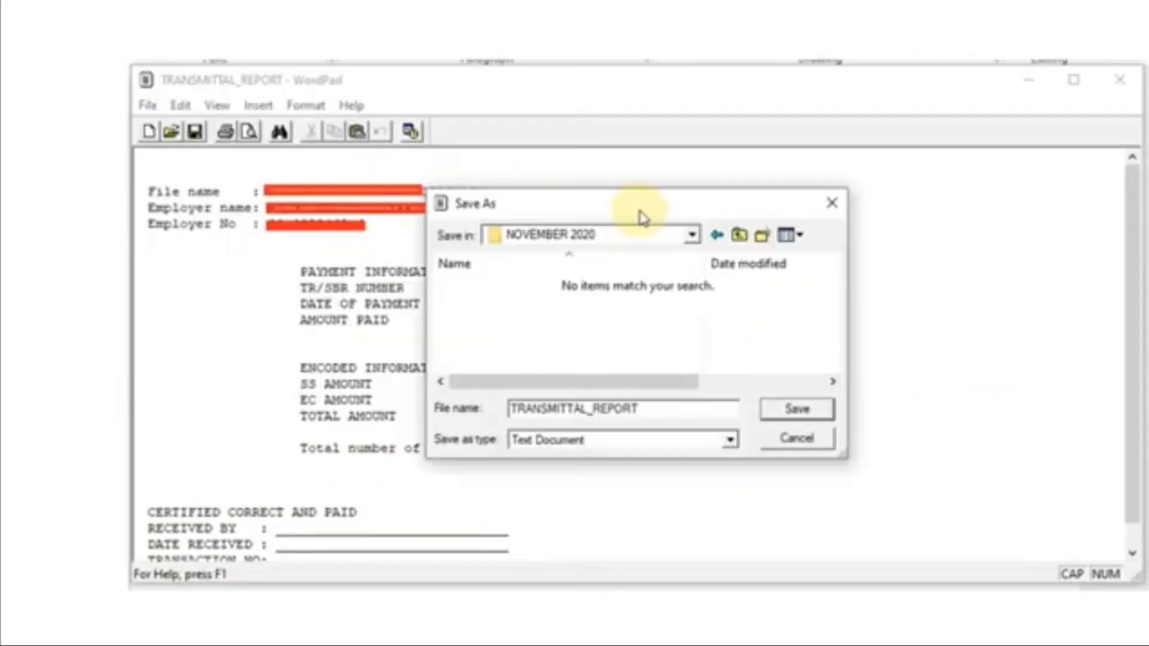
{"action": "left_click", "coordinate": [625, 314]}
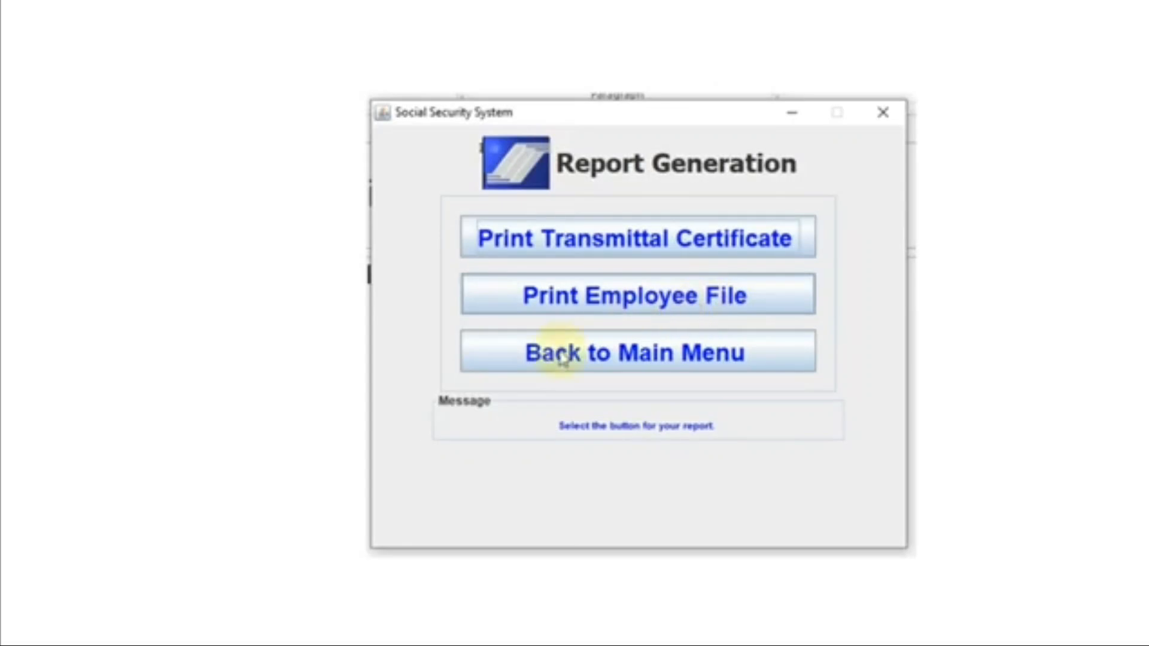
Print the employee file and save EMPLOYEE_LIST as a text document on the Desktop
{"action": "left_click", "coordinate": [771, 311]}
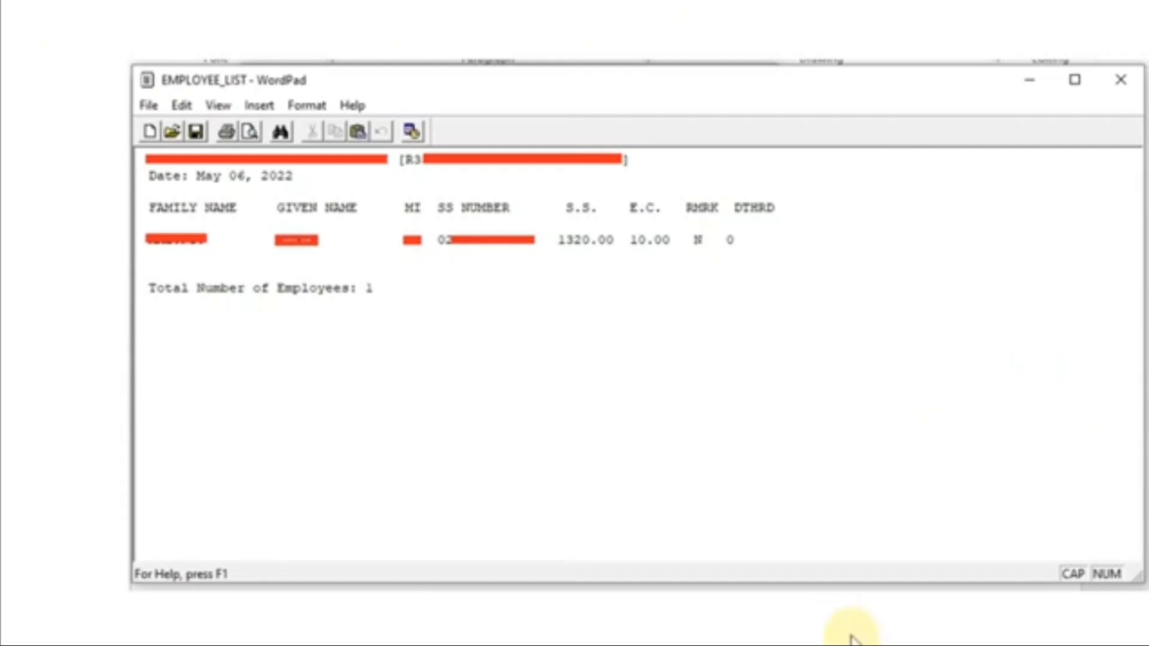
{"action": "left_click", "coordinate": [900, 131]}
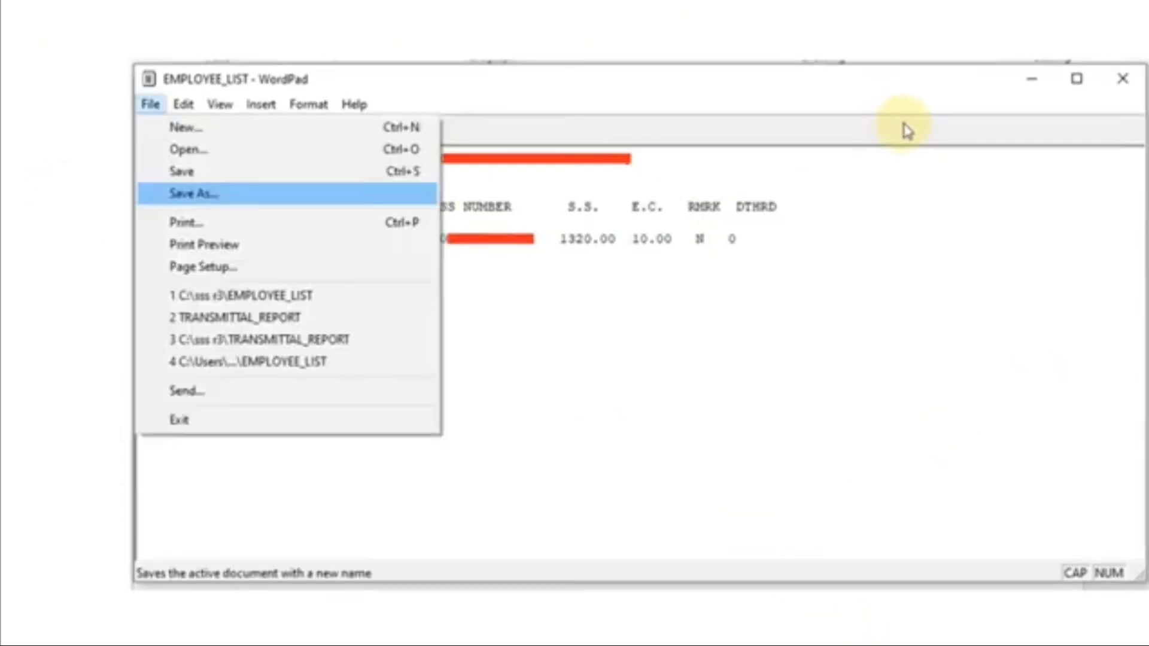
{"action": "left_click", "coordinate": [907, 131]}
{"action": "left_click", "coordinate": [916, 130]}
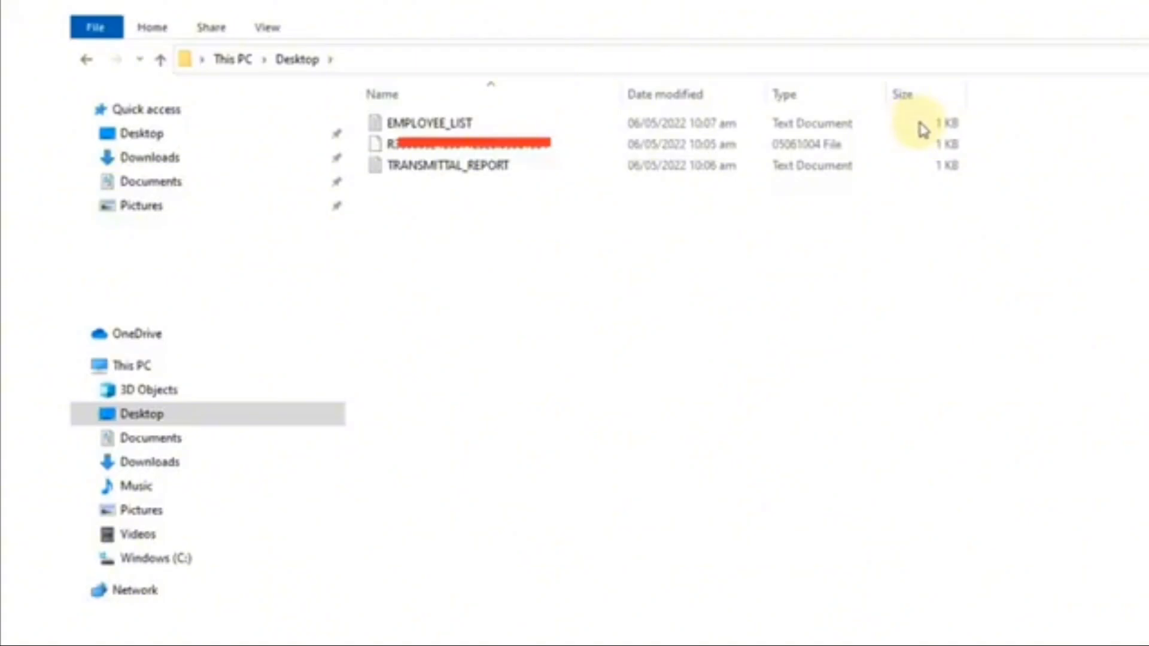
{"action": "left_click", "coordinate": [922, 123]}
{"action": "left_click", "coordinate": [932, 127]}
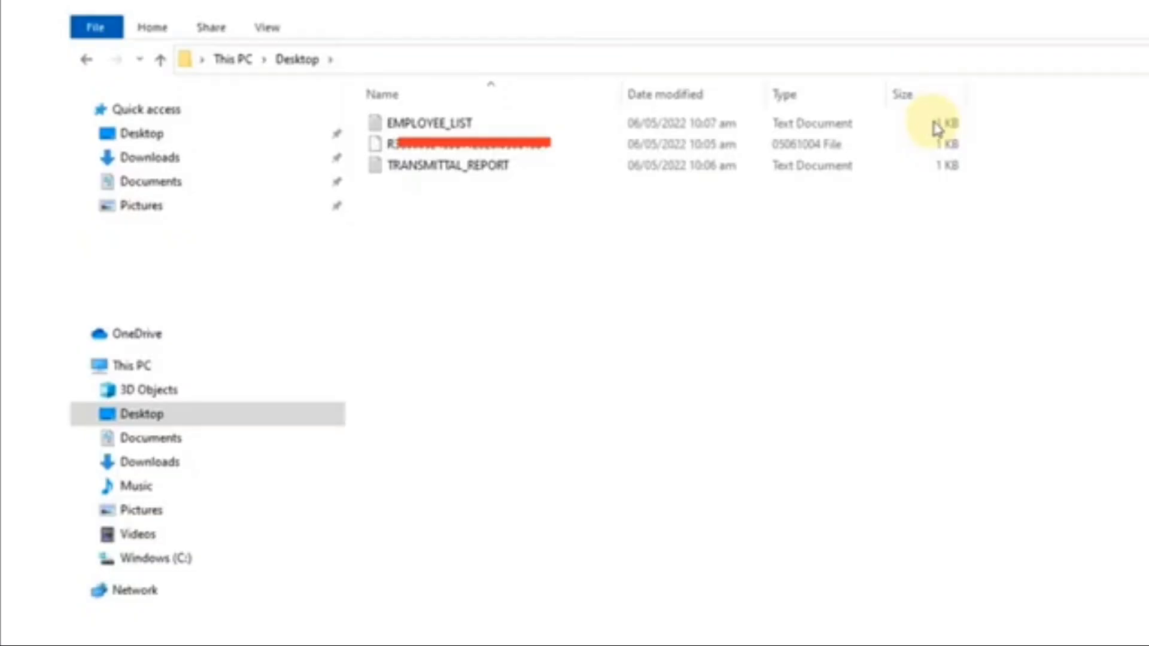
{"action": "scroll", "coordinate": [940, 129], "scroll_direction": "up", "scroll_amount": 1}
{"action": "scroll", "coordinate": [942, 129], "scroll_direction": "down", "scroll_amount": 2}
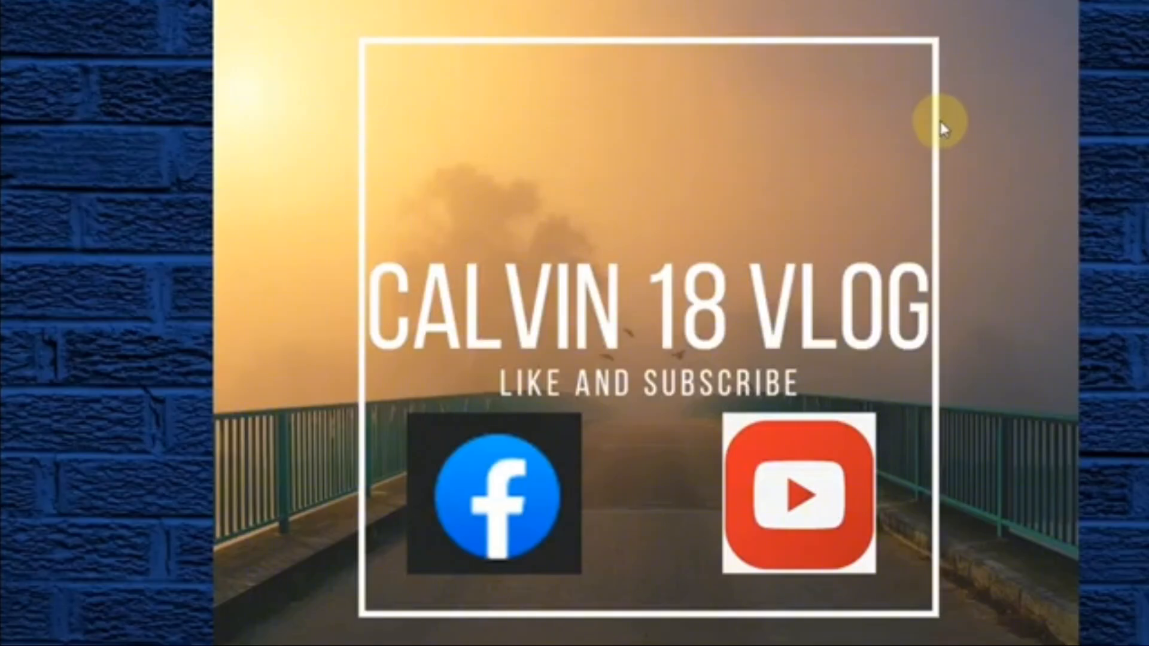